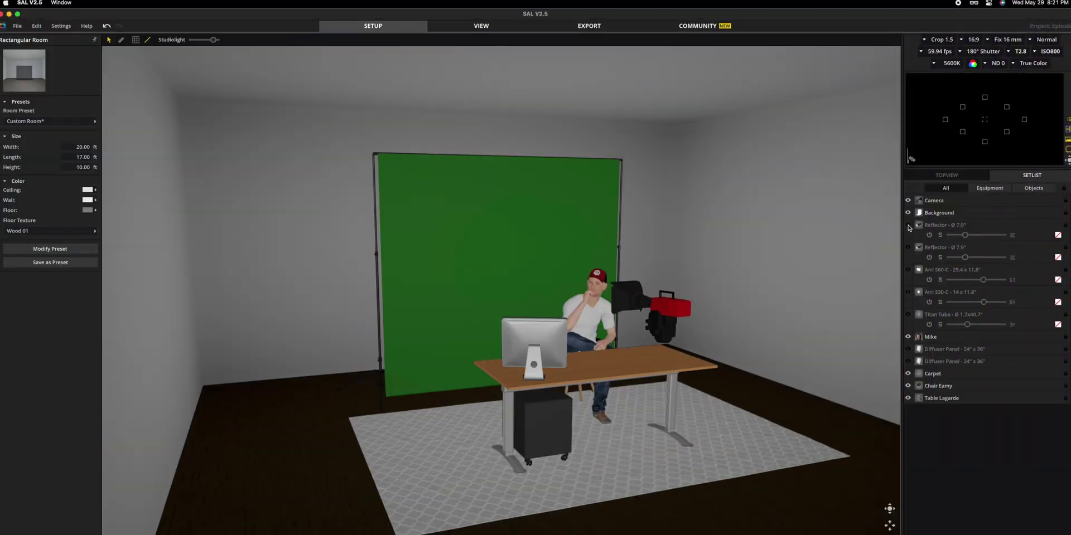
# Turn on both Aputure LS 120D II reflector lights and the Titan Tube light in the Setlist.
pyautogui.click(908, 226)
pyautogui.click(908, 248)
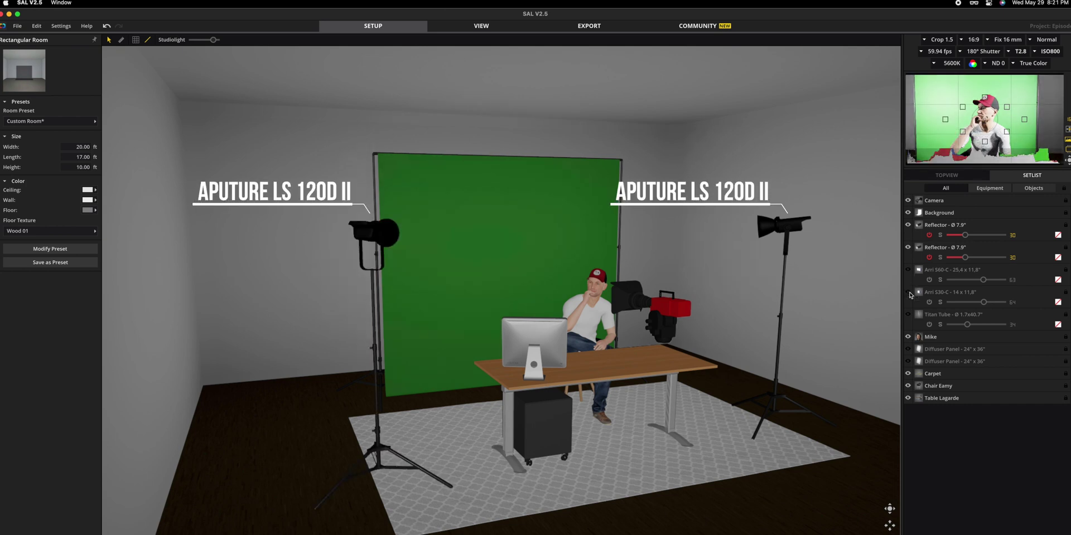
pyautogui.click(908, 315)
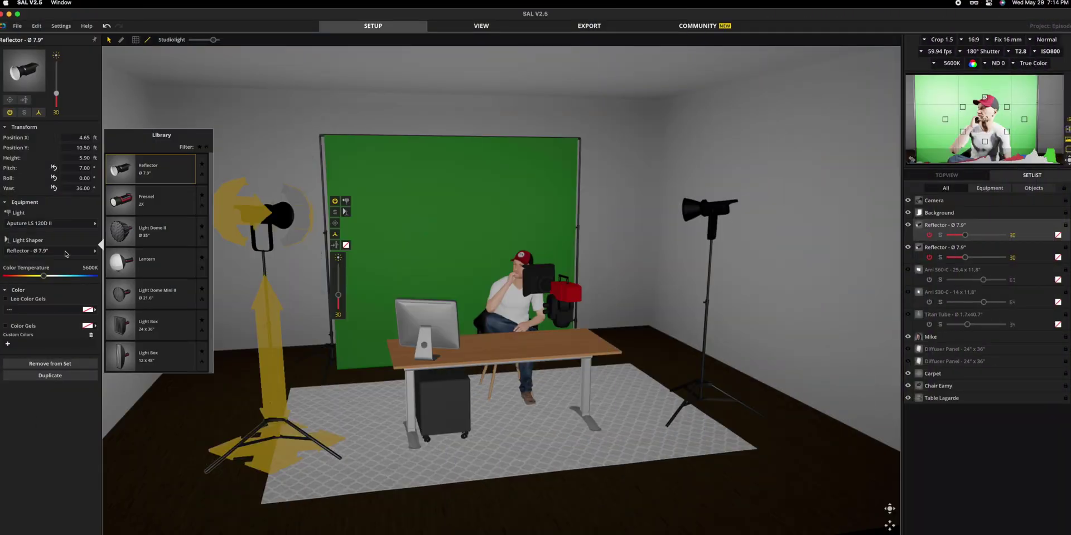
# Give the left and right lights Lantern shapers and show the first diffuser panel.
pyautogui.click(184, 266)
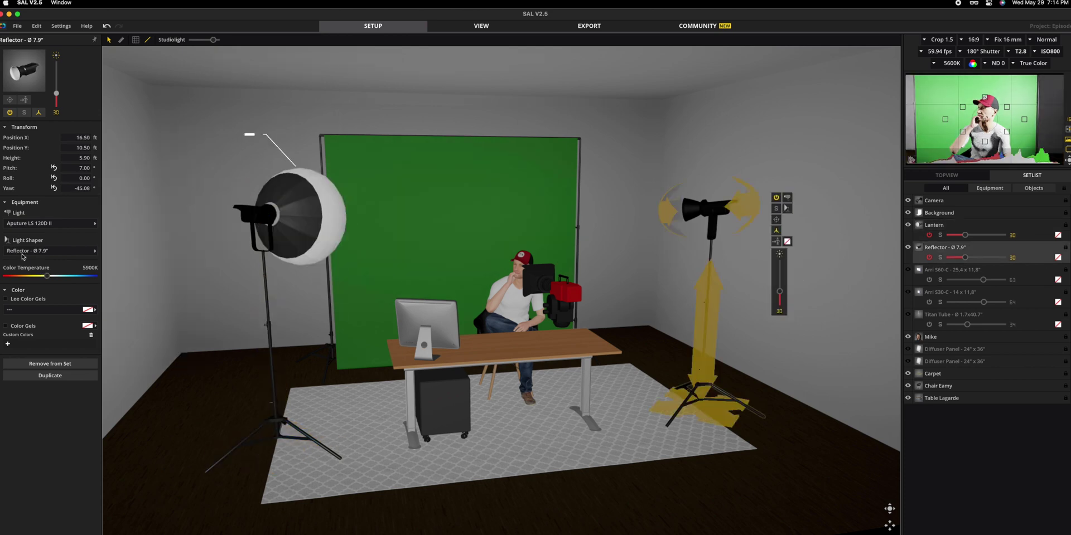
pyautogui.click(25, 251)
pyautogui.click(137, 256)
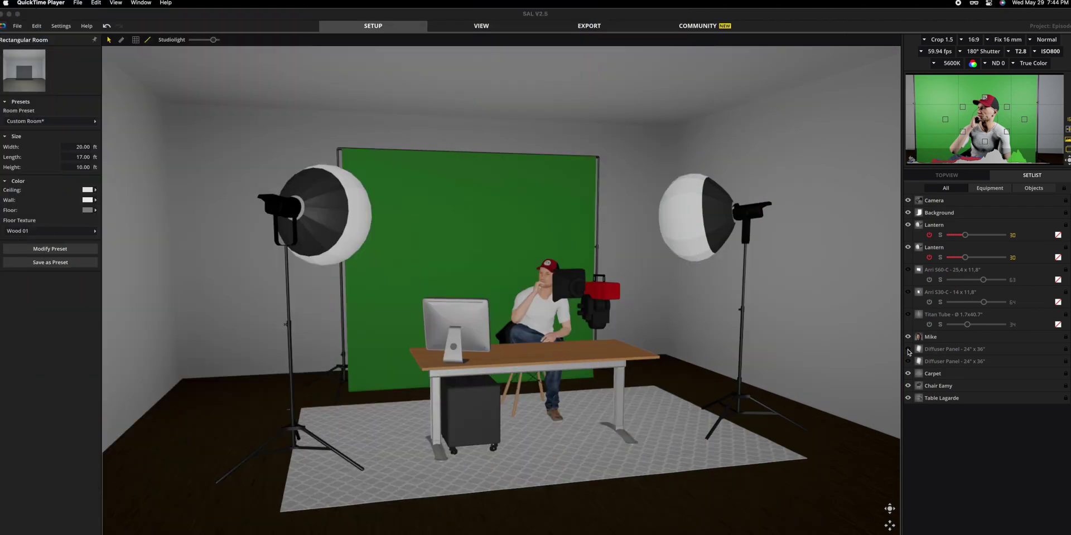
pyautogui.click(908, 350)
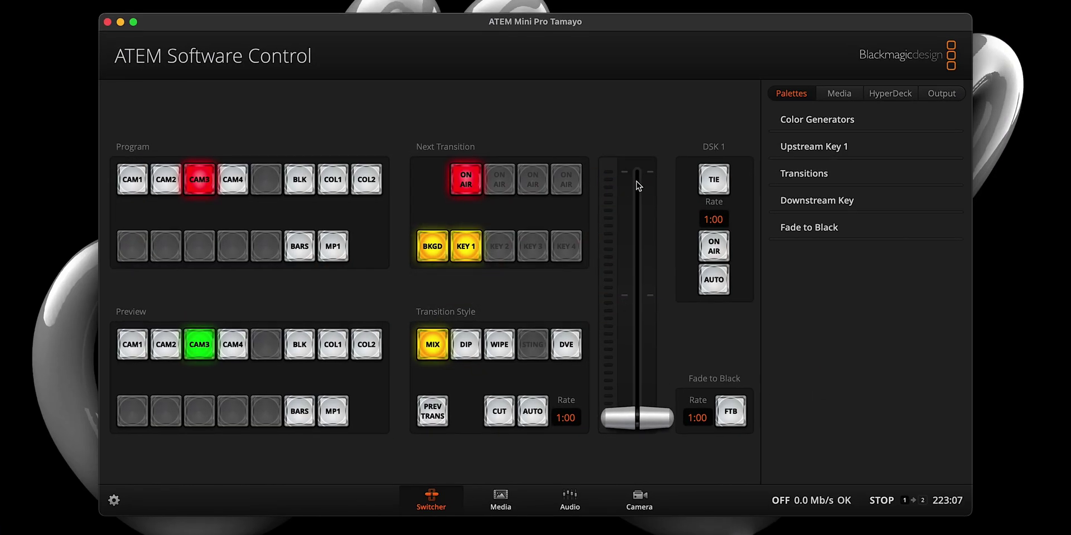
# Expand Upstream Key 1, switch it to Chroma, and apply Reset All to its settings.
pyautogui.click(863, 156)
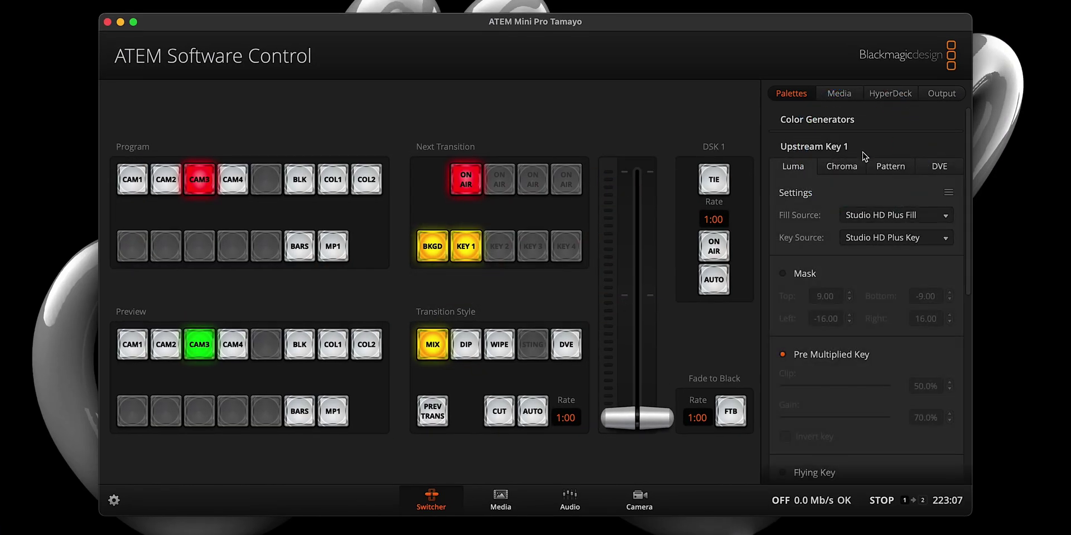
pyautogui.click(853, 166)
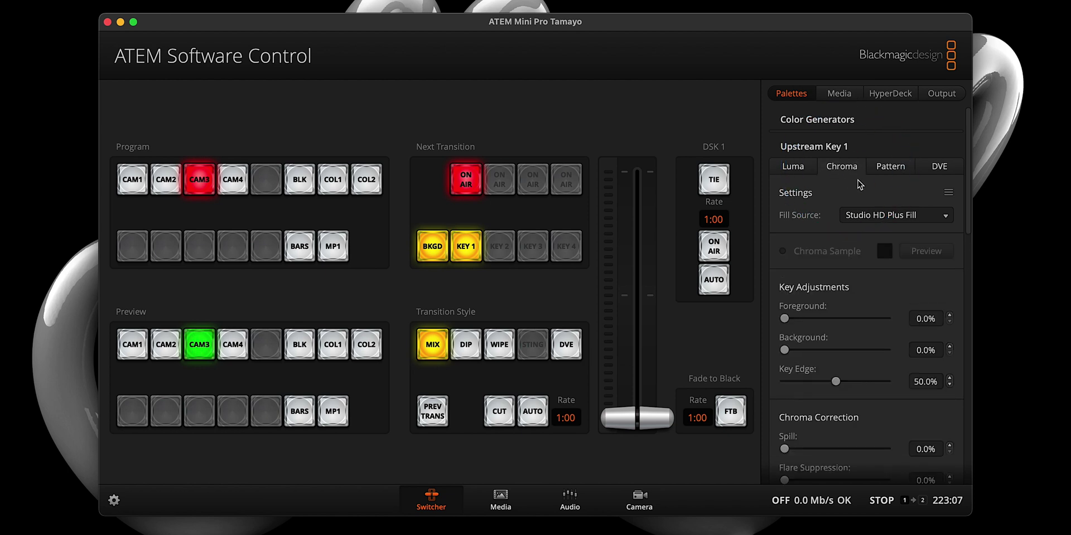
pyautogui.click(948, 193)
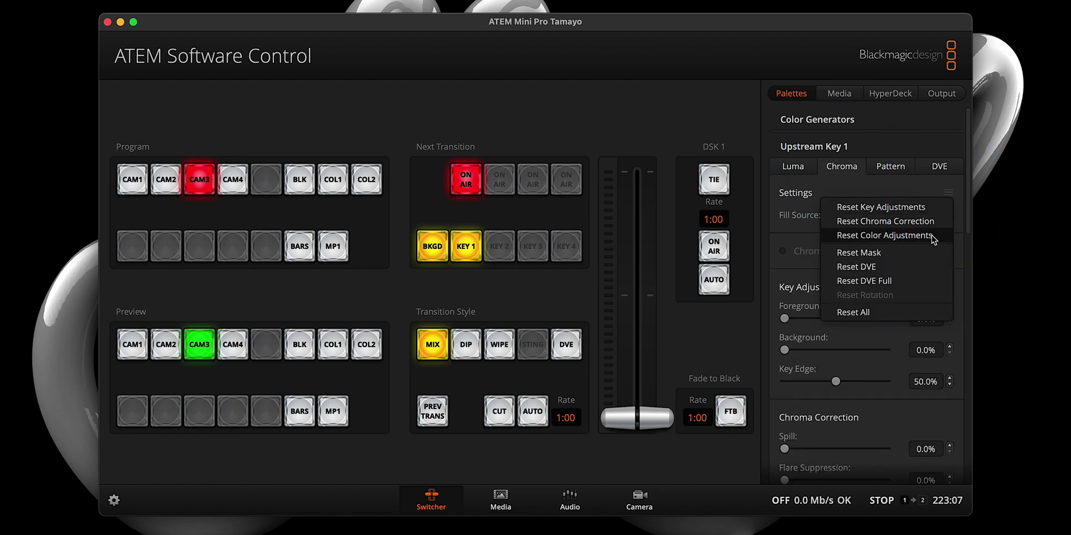
pyautogui.click(884, 311)
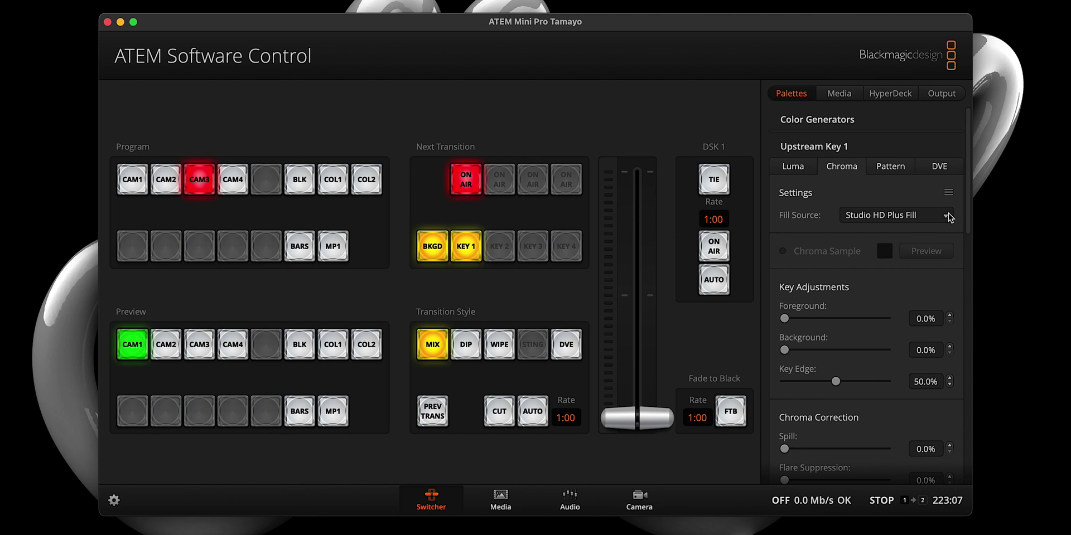
# Set Fill Source to Sony A6400, take the key off air, and enable Chroma Sample.
pyautogui.click(948, 217)
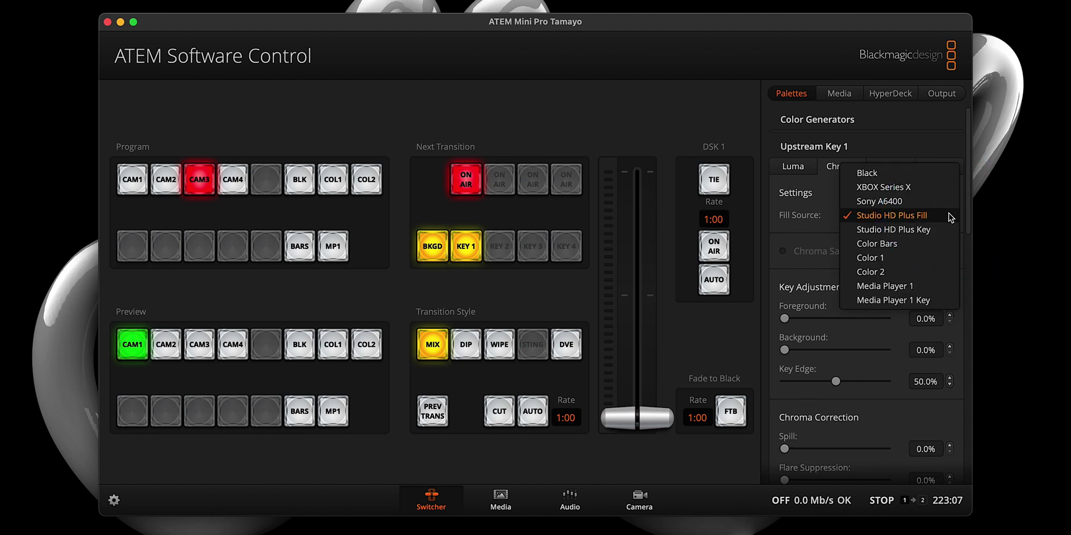
pyautogui.click(894, 205)
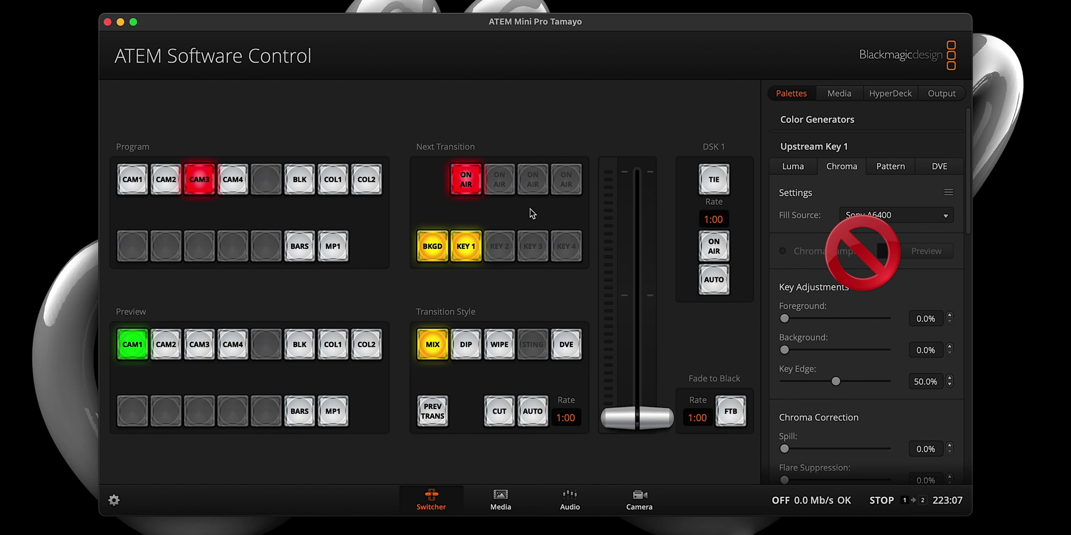
pyautogui.click(467, 184)
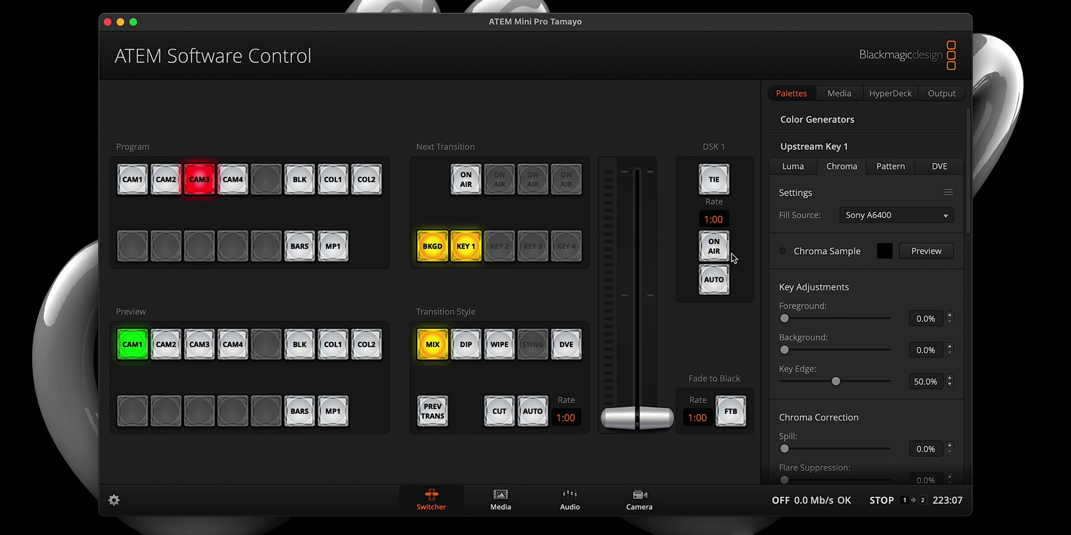
pyautogui.click(785, 251)
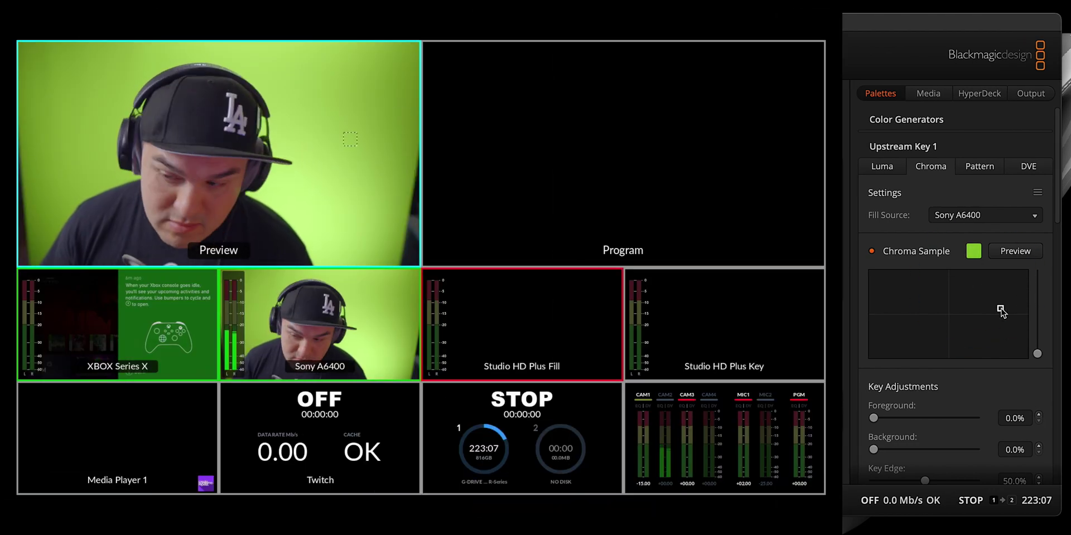
# Move the chroma sample box onto the green backdrop, enlarge it, and preview the keyed presenter.
pyautogui.click(947, 342)
pyautogui.moveTo(947, 342); pyautogui.dragTo(950, 334)
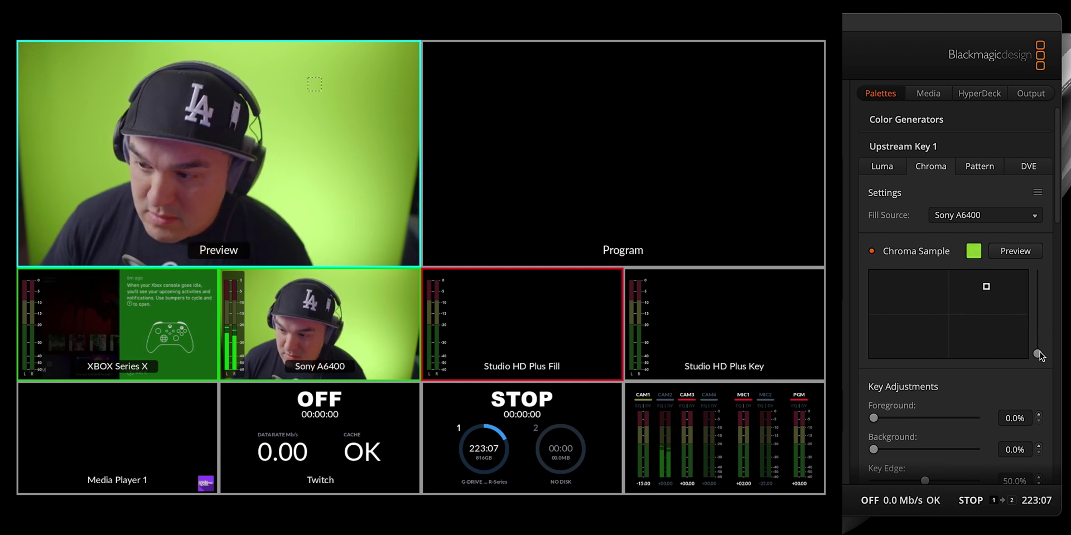
pyautogui.moveTo(1038, 356)
pyautogui.mouseDown()
pyautogui.moveTo(1035, 279)
pyautogui.moveTo(1036, 361)
pyautogui.mouseUp()
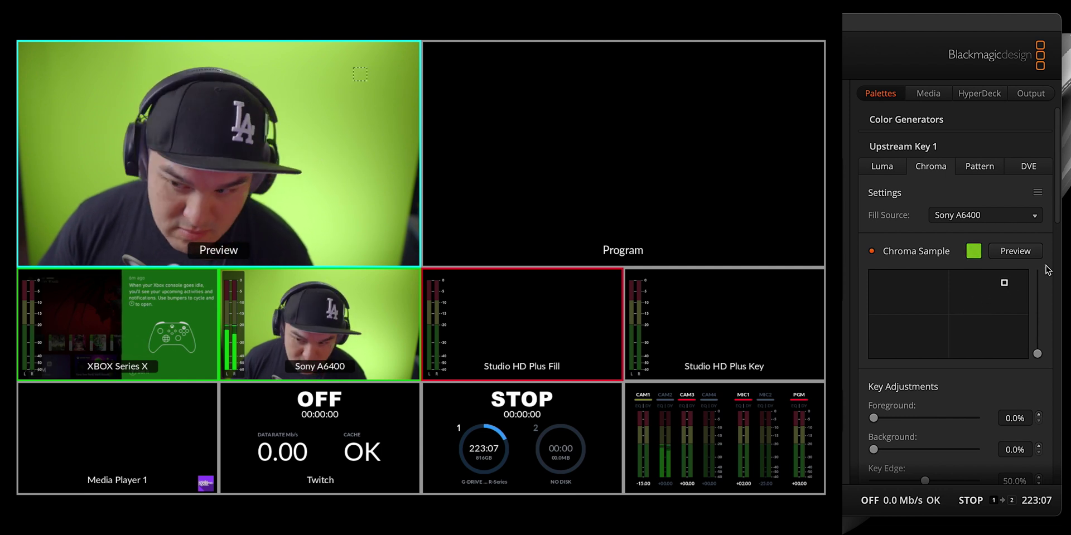
pyautogui.click(1011, 254)
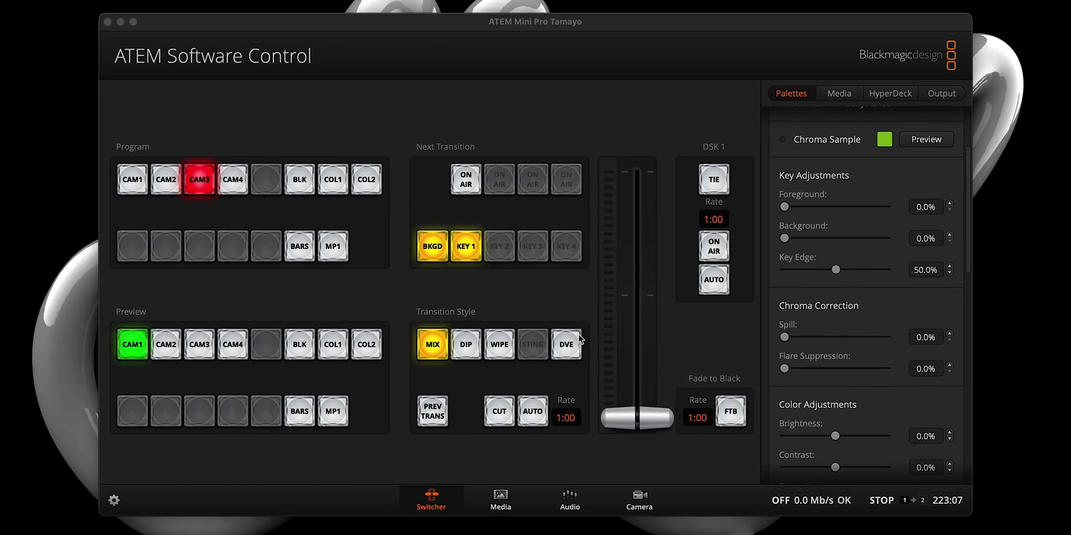
# Put the keyed shot on air and set the chroma key Foreground to 6.0%.
pyautogui.click(532, 413)
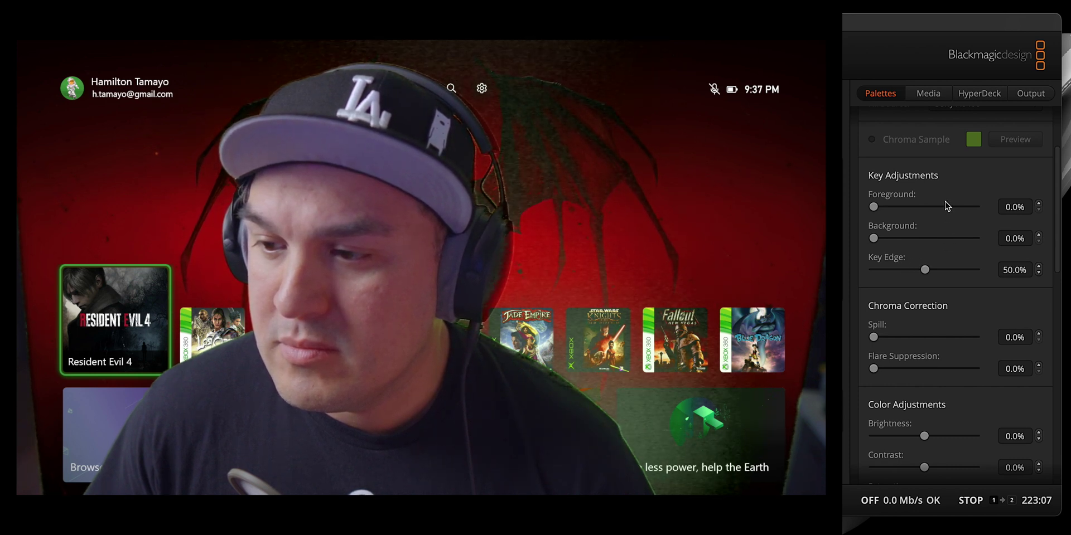
pyautogui.moveTo(875, 212); pyautogui.dragTo(908, 209)
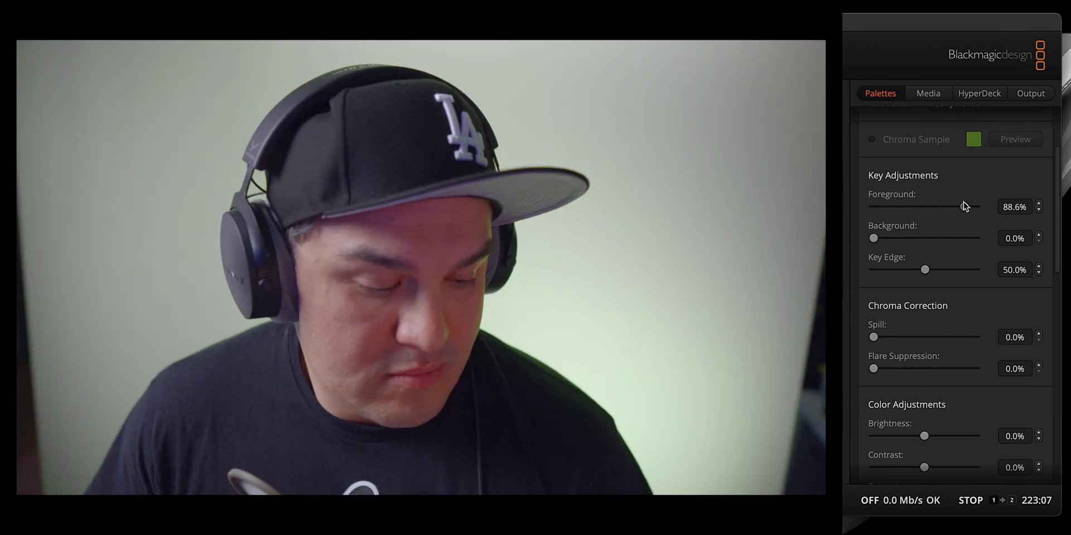
pyautogui.moveTo(955, 206); pyautogui.dragTo(846, 211)
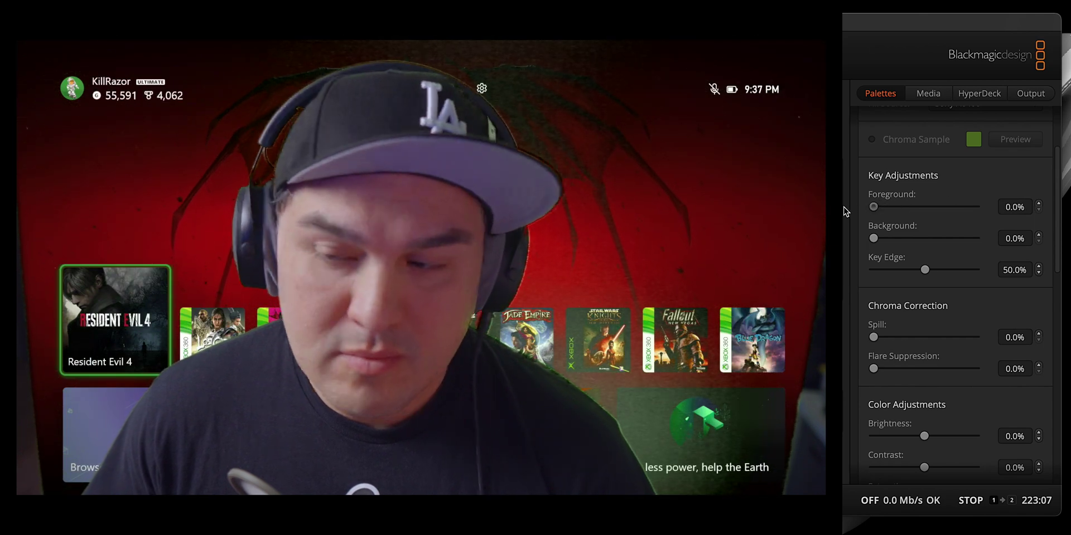
pyautogui.click(1028, 207)
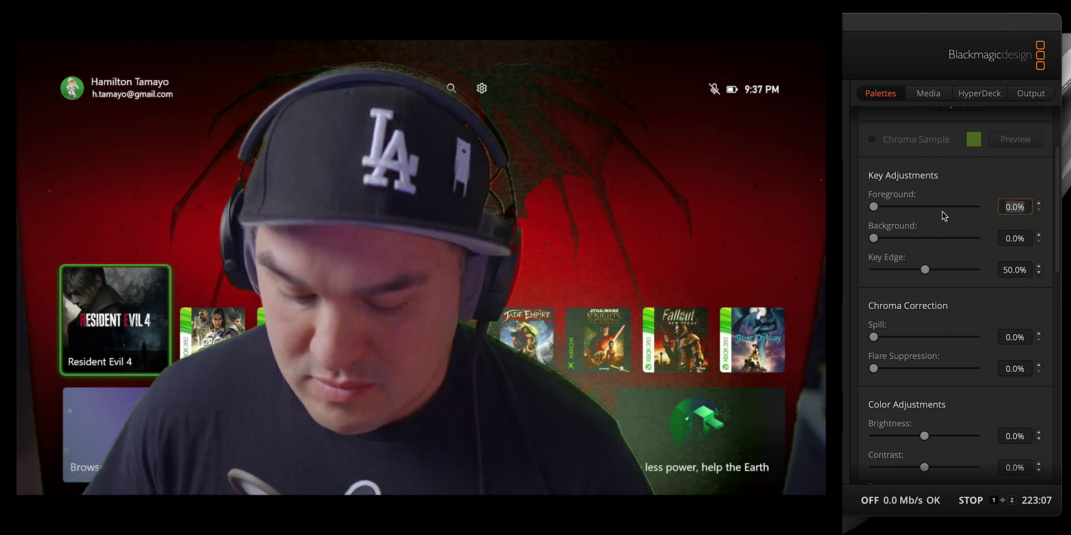
pyautogui.write('6')
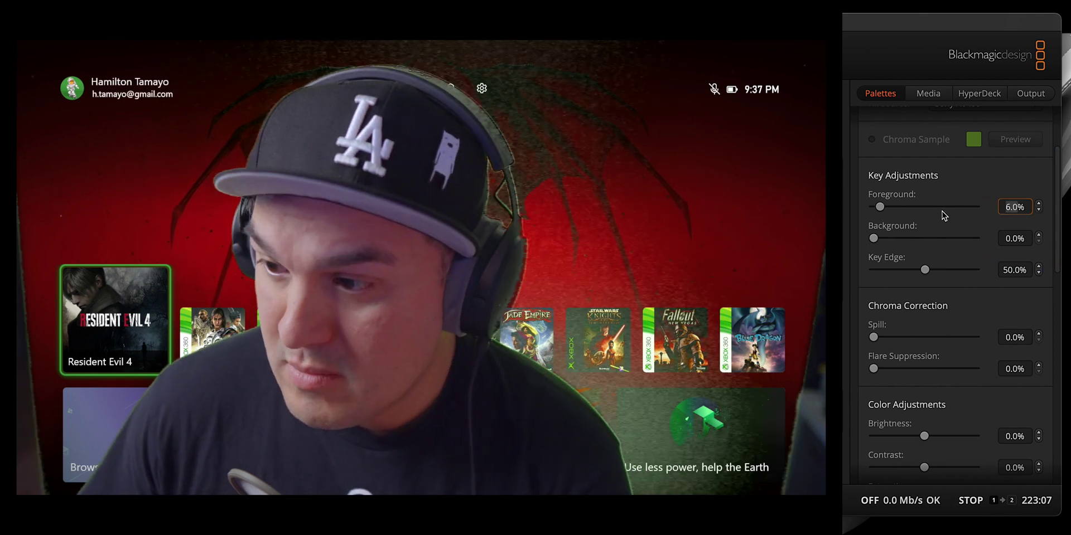
pyautogui.press('Return')
# Set the chroma key Background level to 22.0%.
pyautogui.moveTo(876, 240); pyautogui.dragTo(1064, 239)
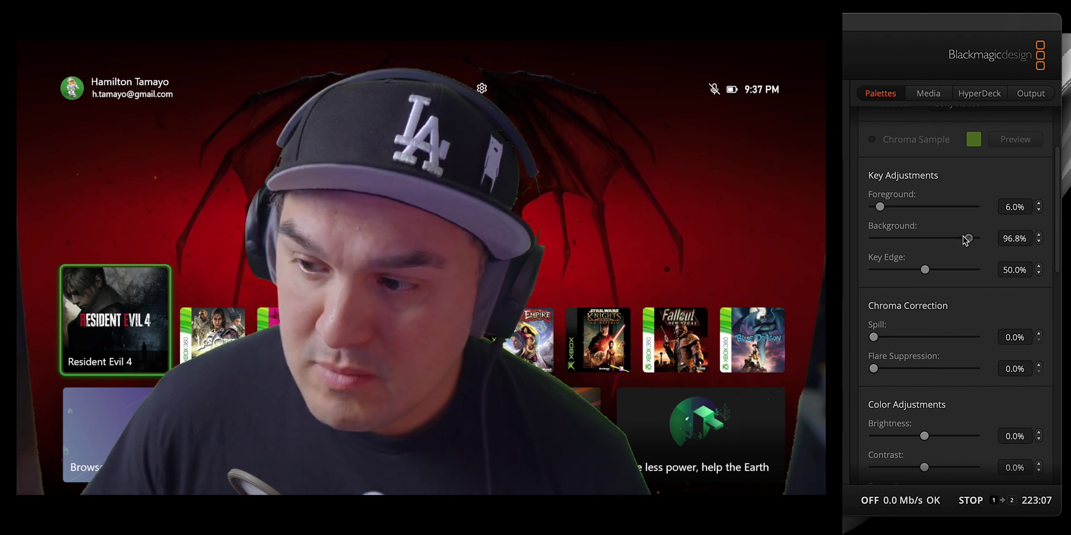
pyautogui.moveTo(967, 238); pyautogui.dragTo(892, 240)
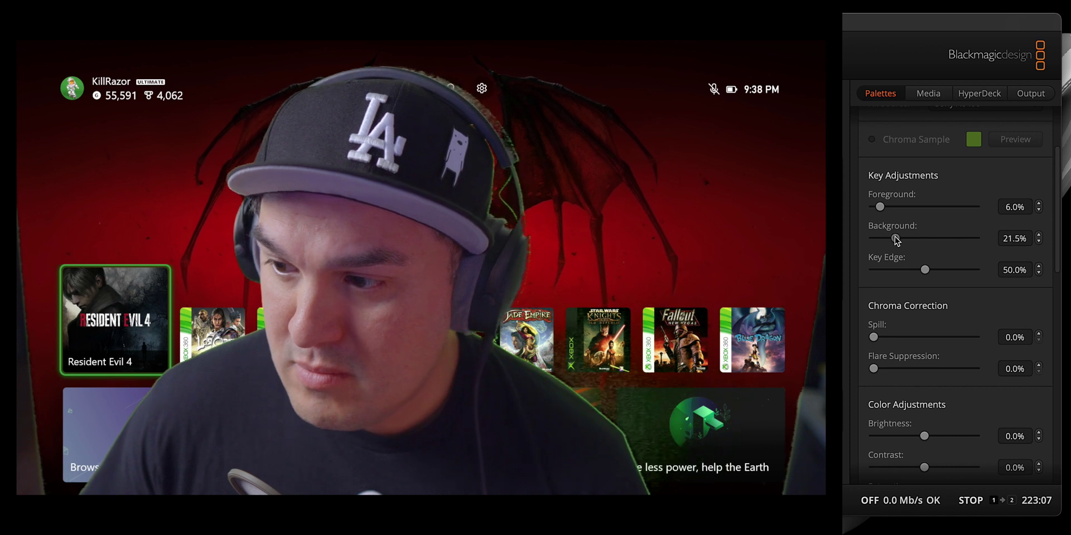
pyautogui.click(1015, 238)
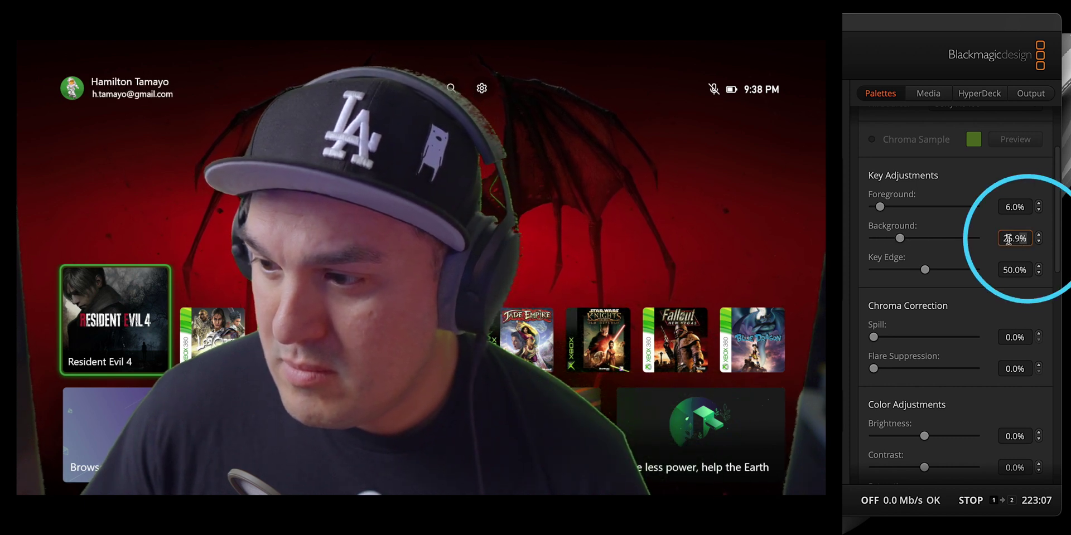
pyautogui.write('2')
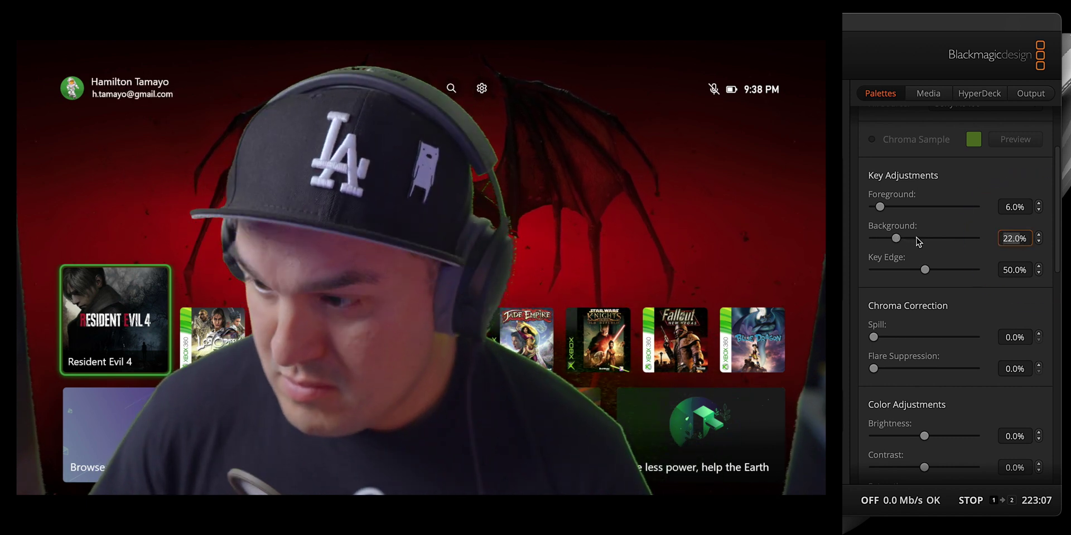
# Enter 80 as the Key Edge value.
pyautogui.moveTo(925, 270)
pyautogui.mouseDown()
pyautogui.moveTo(894, 272)
pyautogui.moveTo(944, 277)
pyautogui.mouseUp()
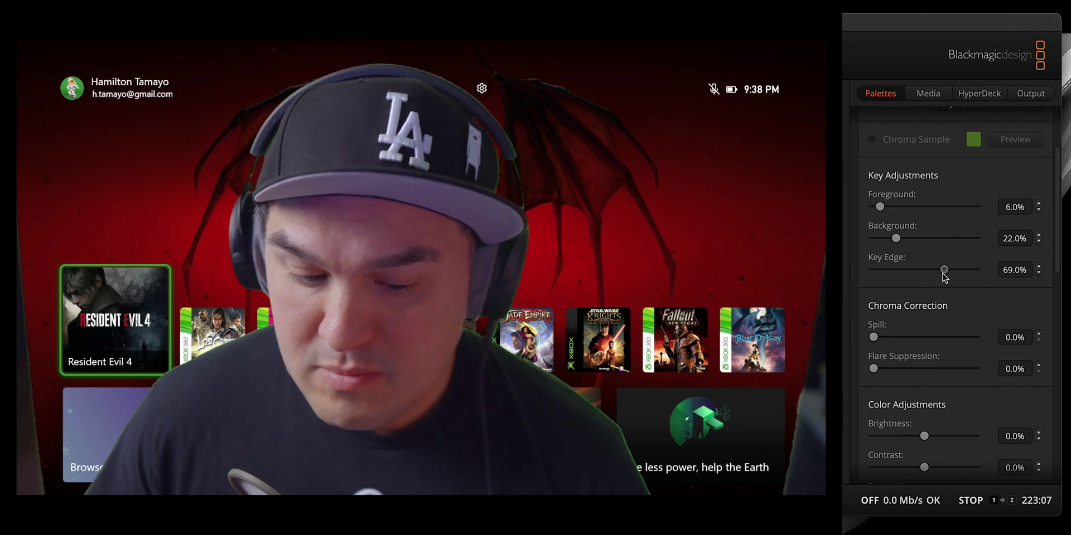
pyautogui.doubleClick(1015, 270)
pyautogui.write('8')
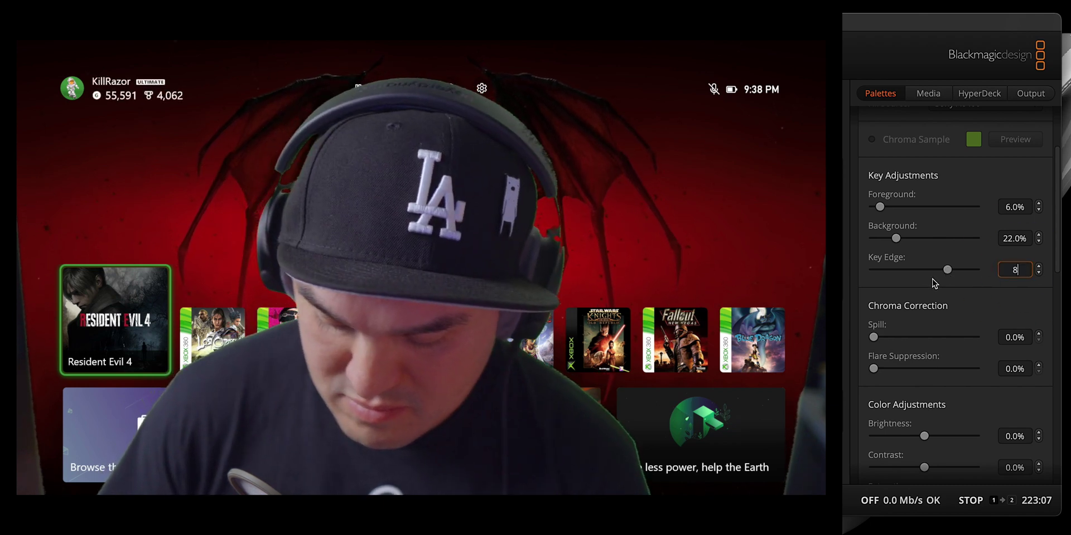
pyautogui.write('0')
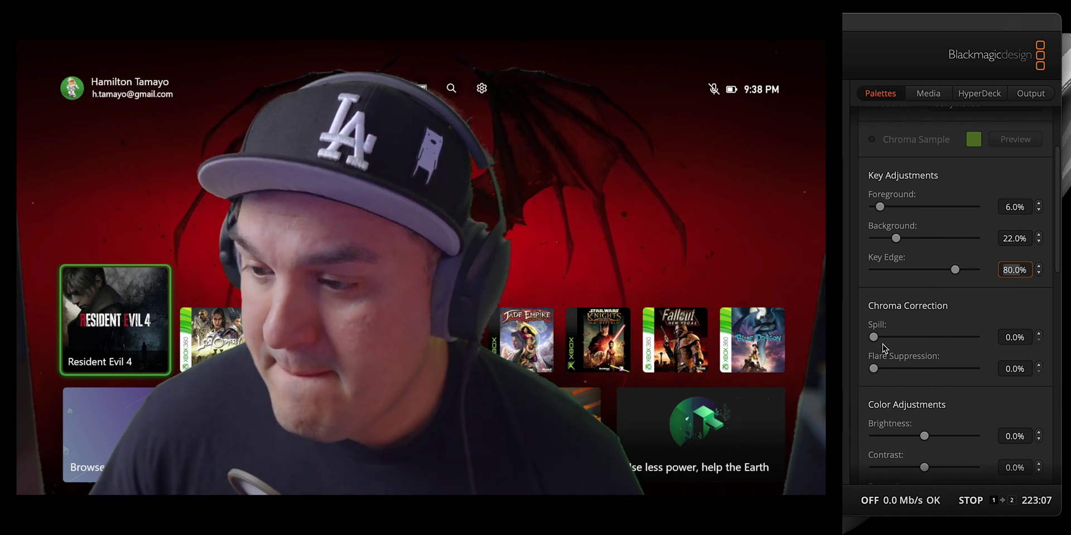
pyautogui.moveTo(874, 337); pyautogui.dragTo(971, 338)
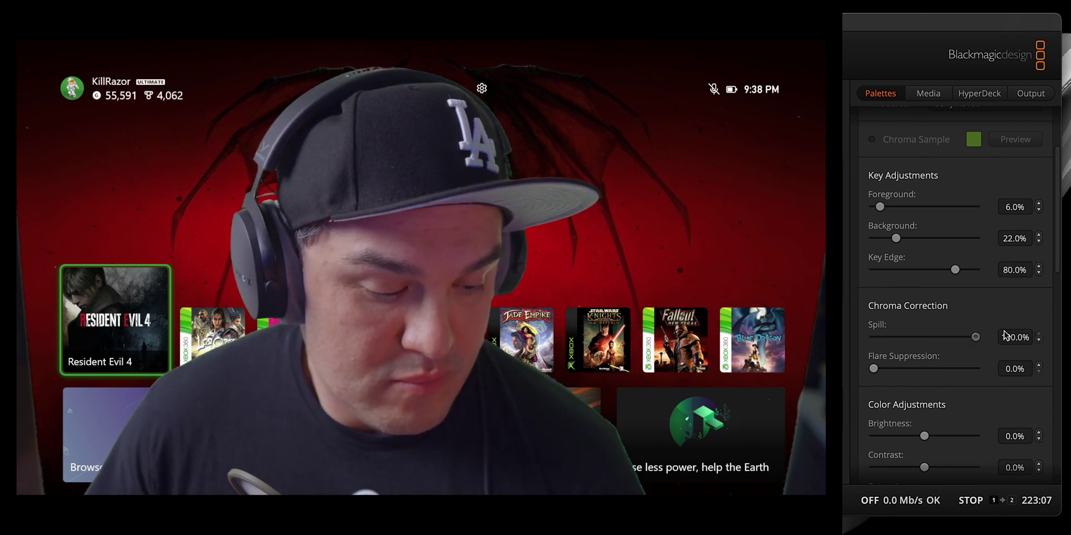
pyautogui.moveTo(976, 337); pyautogui.dragTo(853, 342)
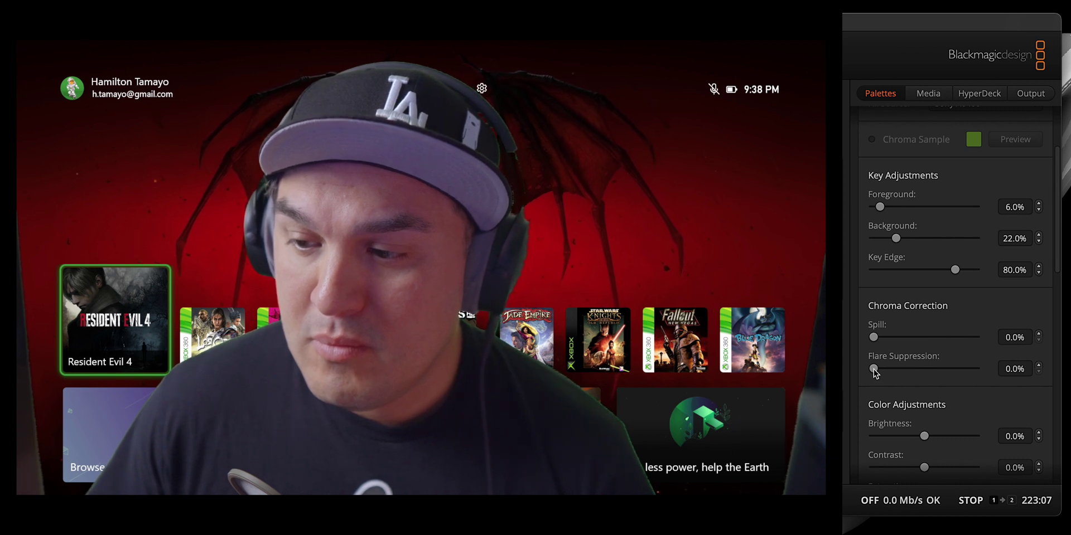
pyautogui.moveTo(874, 370); pyautogui.dragTo(955, 370)
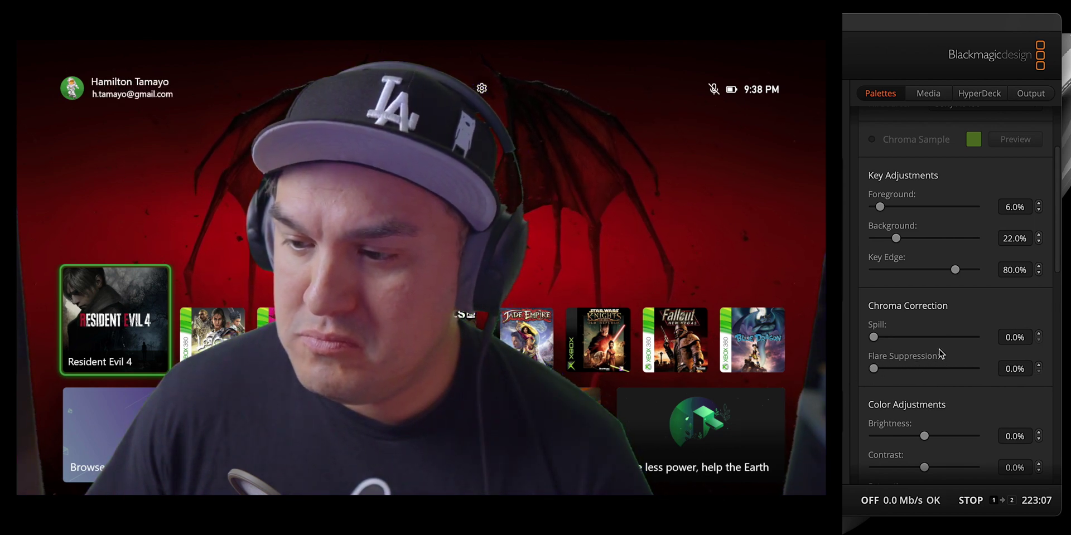
pyautogui.scroll(-5, 931, 352)
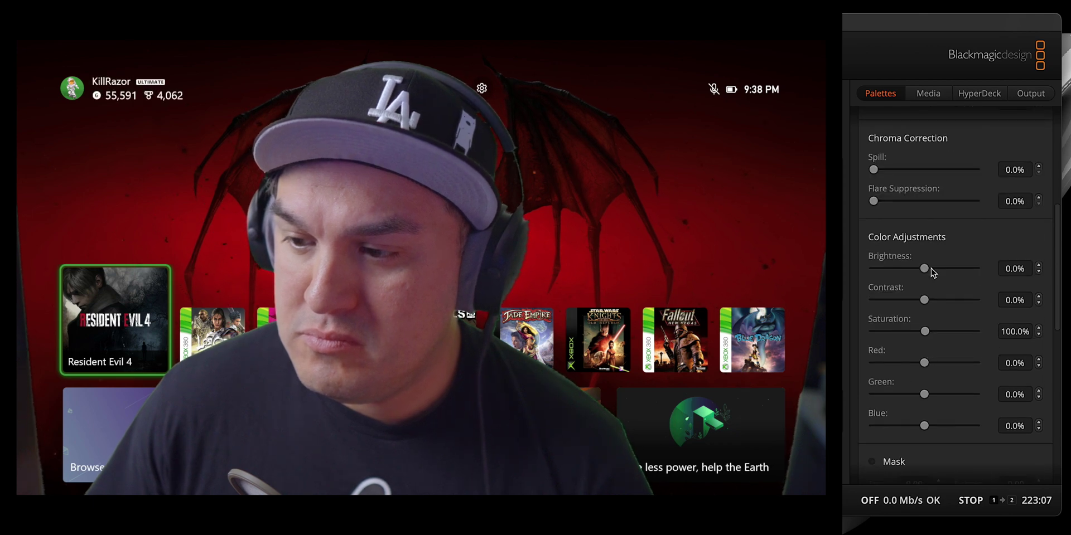
# Test the Brightness slider, set Brightness back to 0, and scroll down to the Mask section.
pyautogui.moveTo(924, 271); pyautogui.dragTo(897, 285)
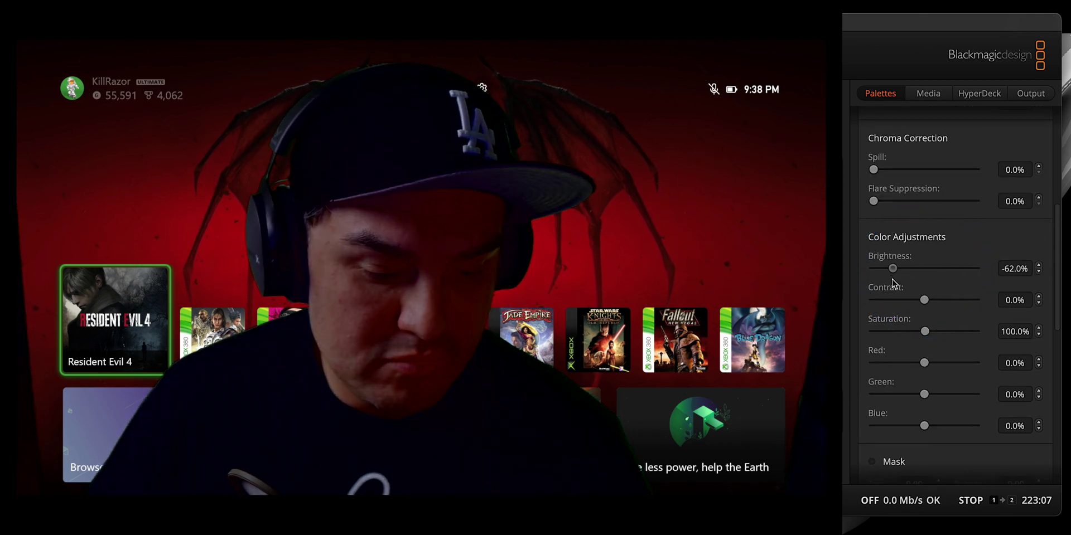
pyautogui.click(1027, 269)
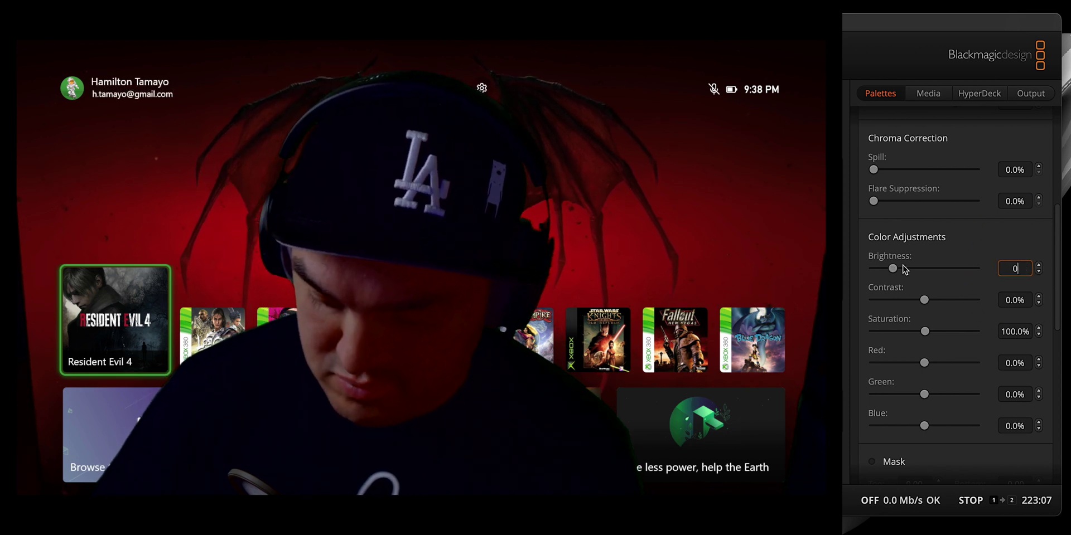
pyautogui.write('0')
pyautogui.press('Return')
pyautogui.scroll(-3, 948, 295)
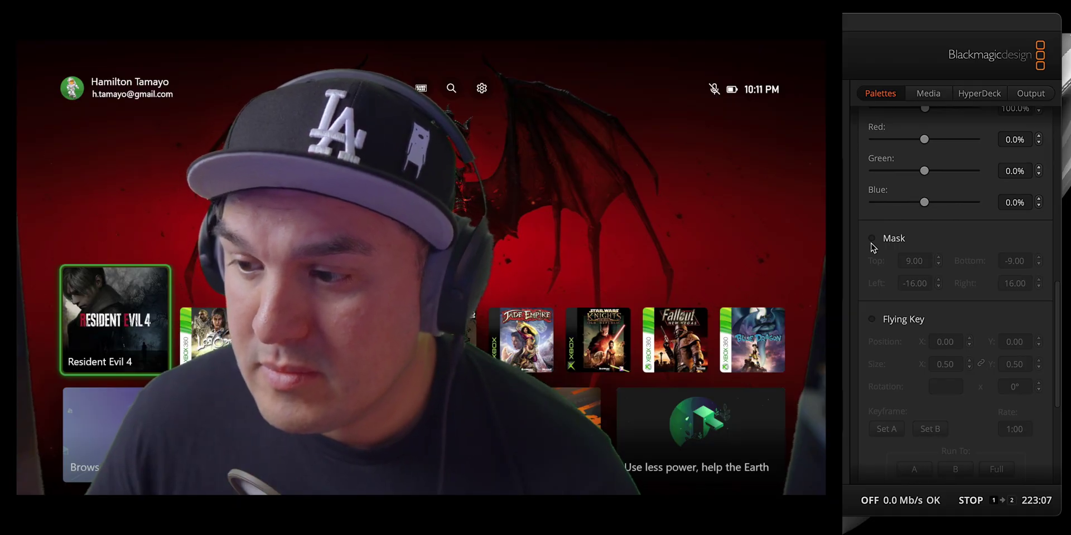
# Enable the key Mask with Left at -14.75 and Right at 14.
pyautogui.click(871, 241)
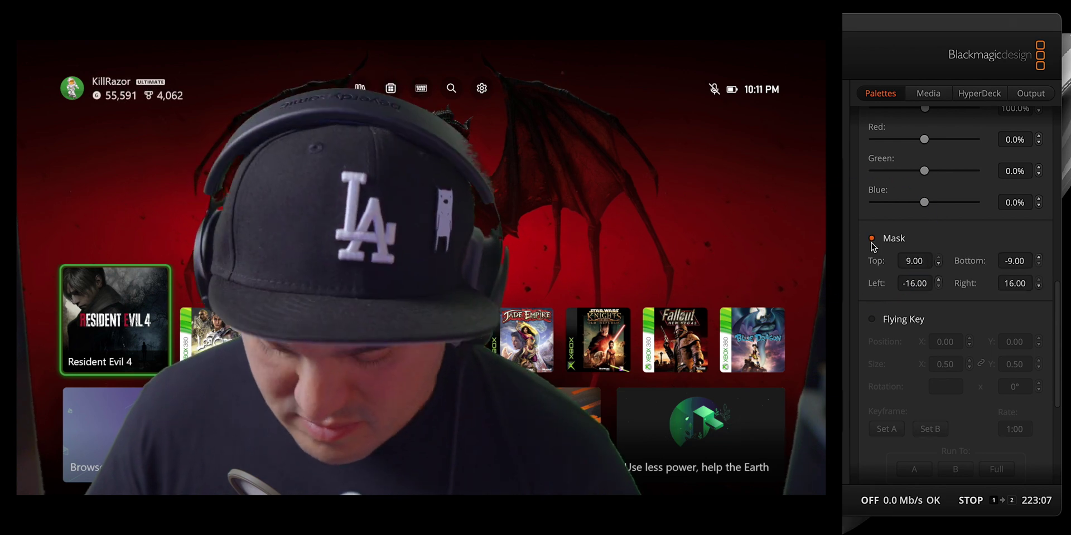
pyautogui.click(916, 283)
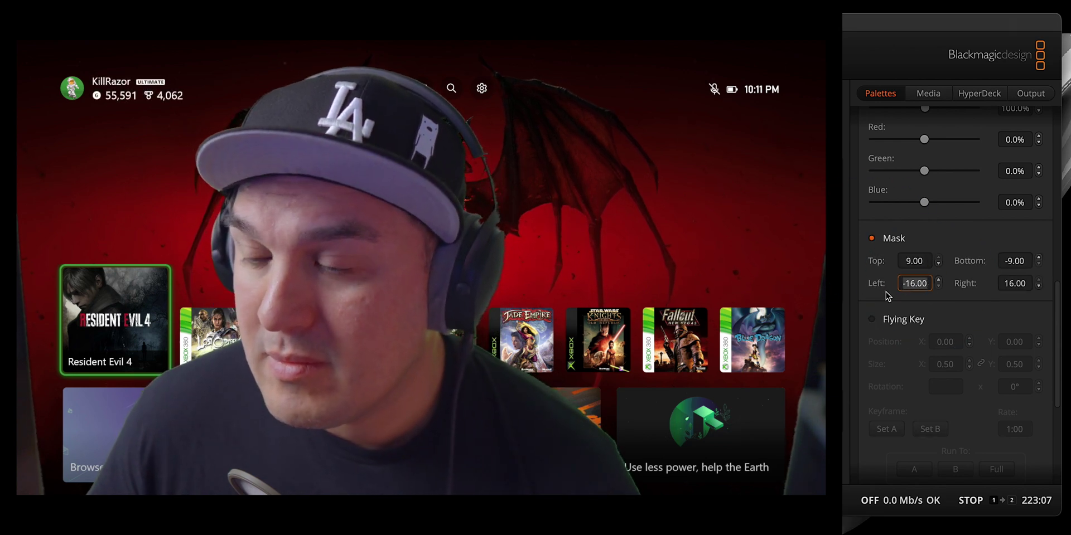
pyautogui.write('-14.75')
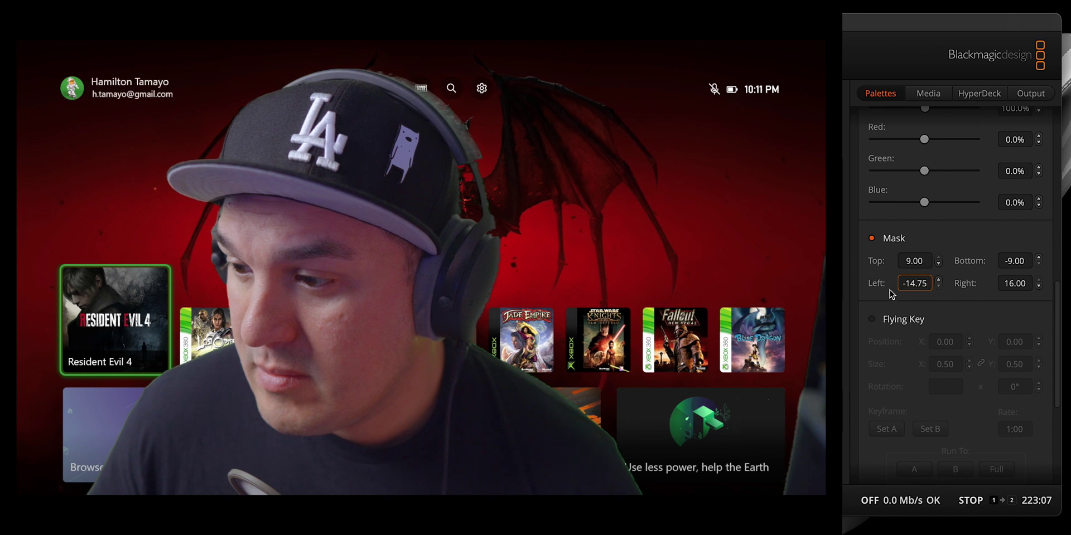
pyautogui.click(1014, 283)
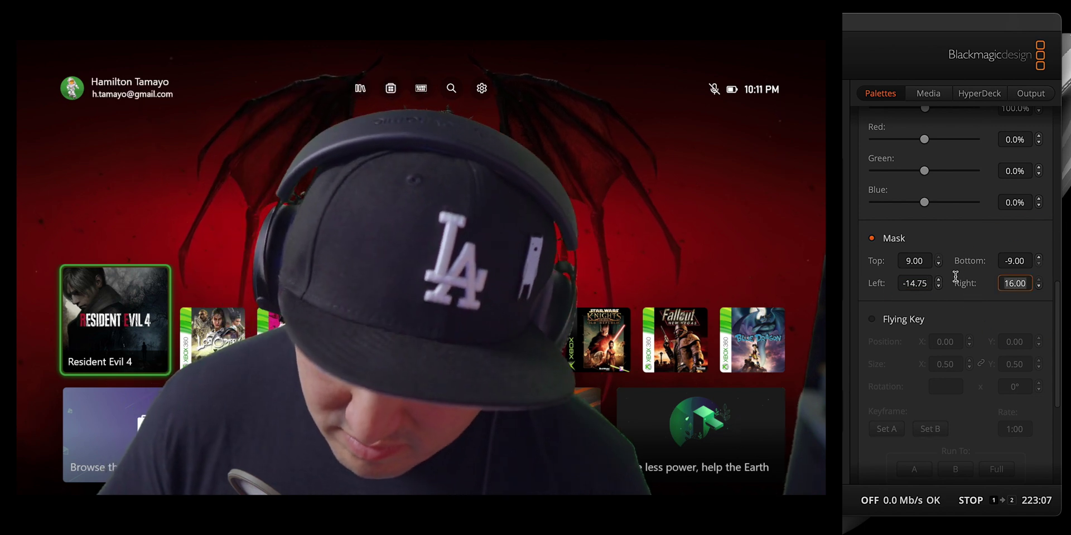
pyautogui.write('14')
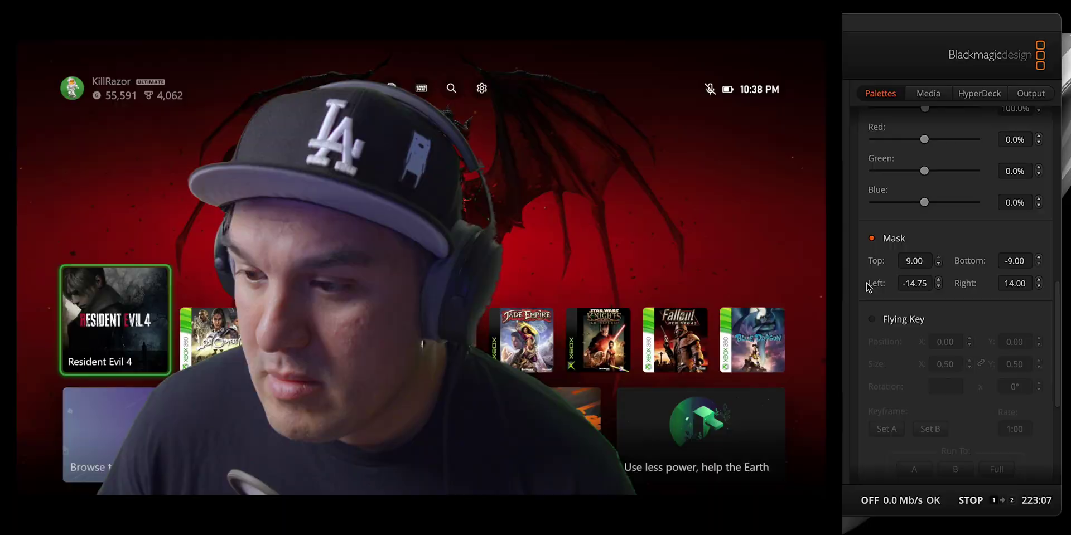
# Enable Flying Key and set its Size X and Y to 0.50.
pyautogui.click(872, 320)
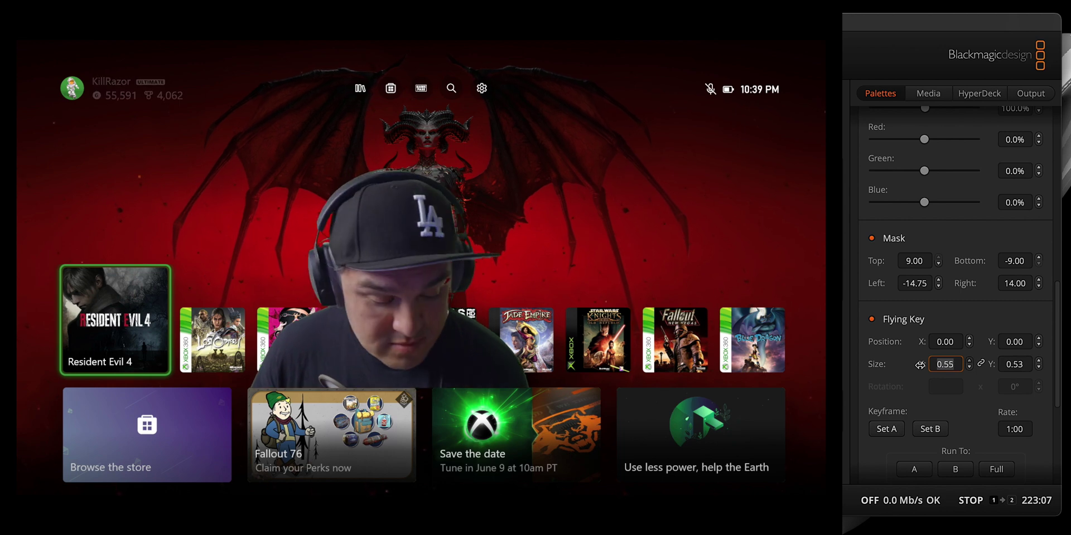
pyautogui.moveTo(919, 365); pyautogui.dragTo(920, 365)
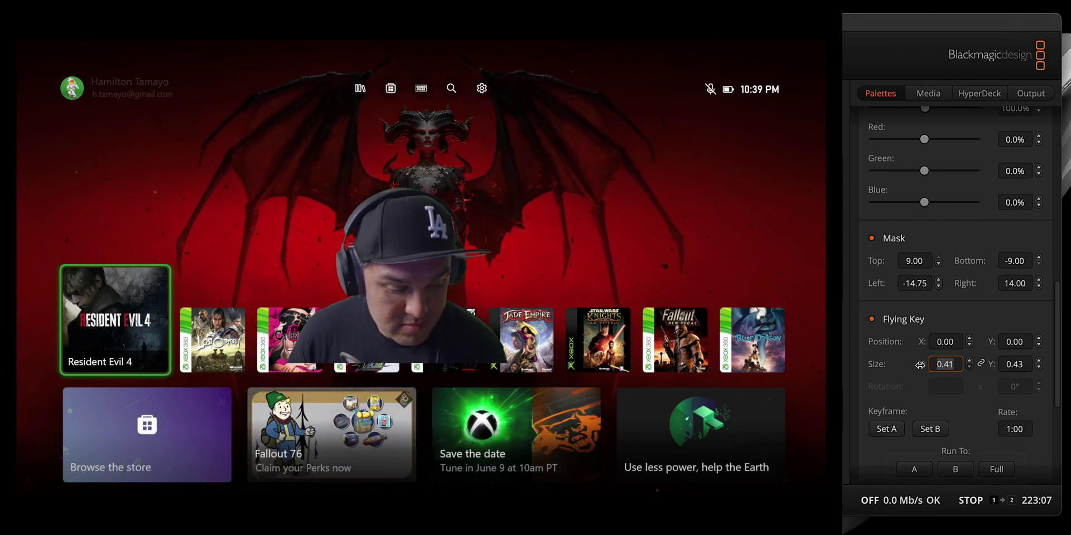
pyautogui.click(984, 365)
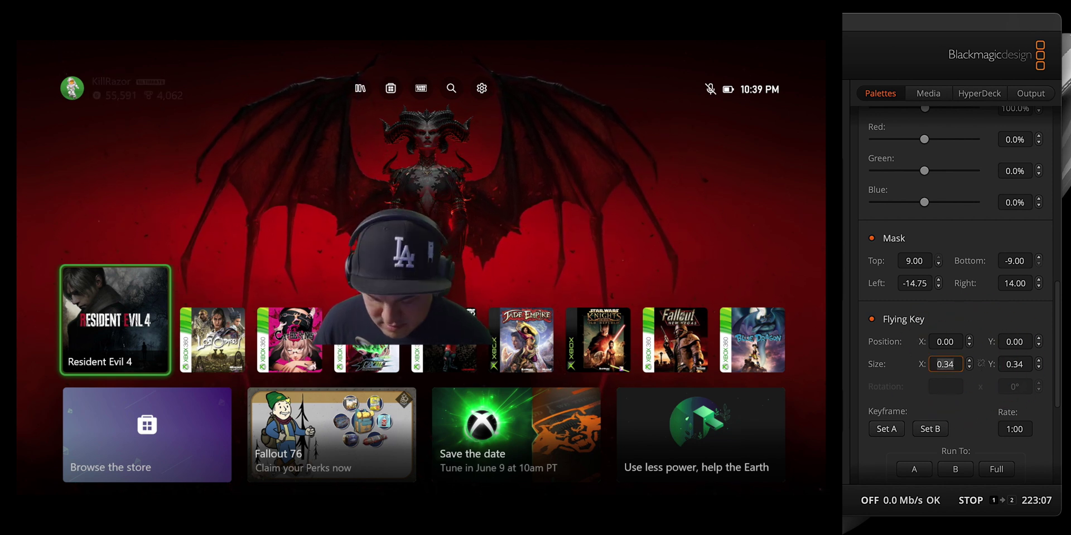
pyautogui.click(1021, 364)
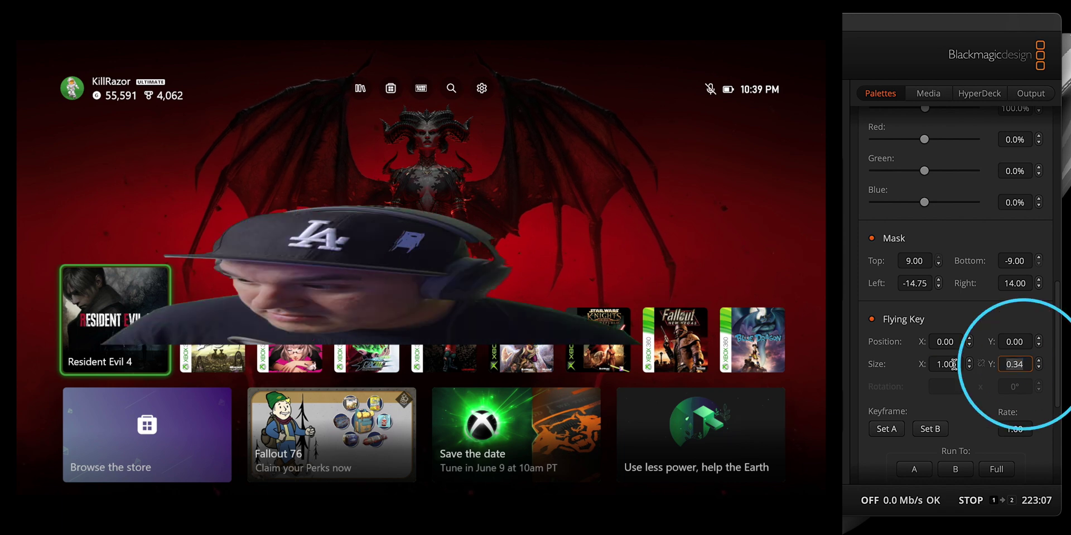
pyautogui.write('4')
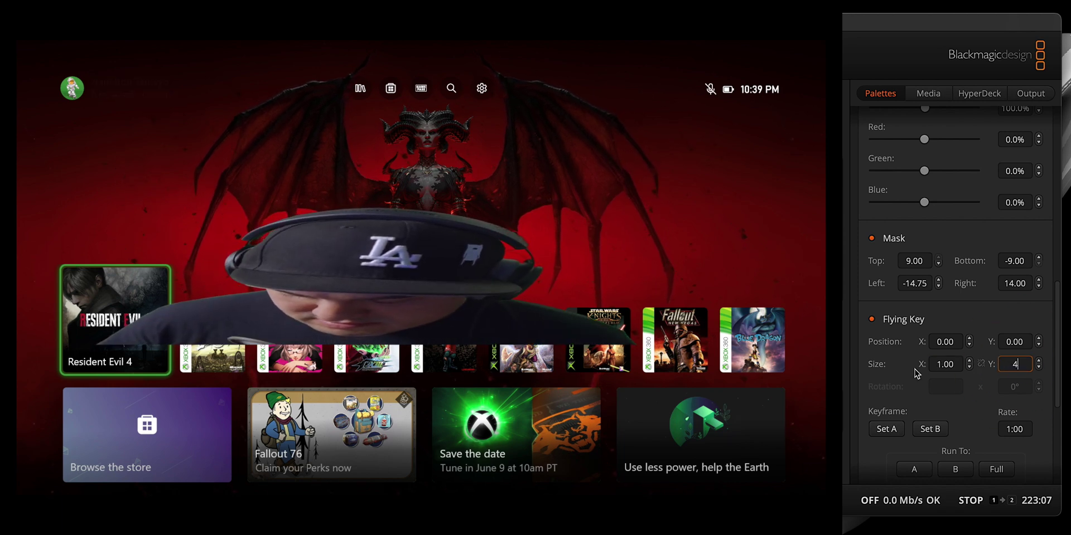
pyautogui.press('Return')
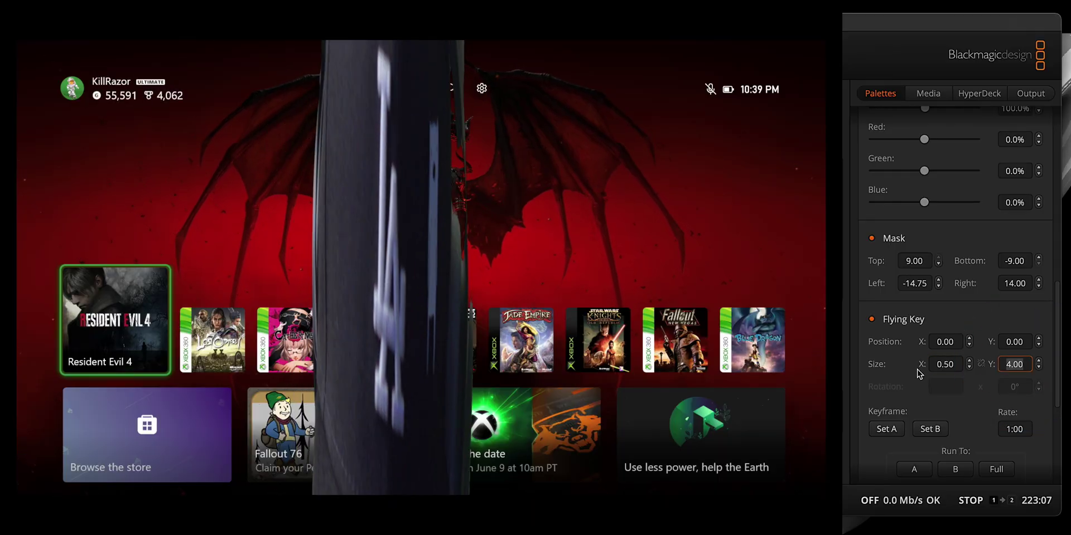
pyautogui.write('.5')
pyautogui.press('Return')
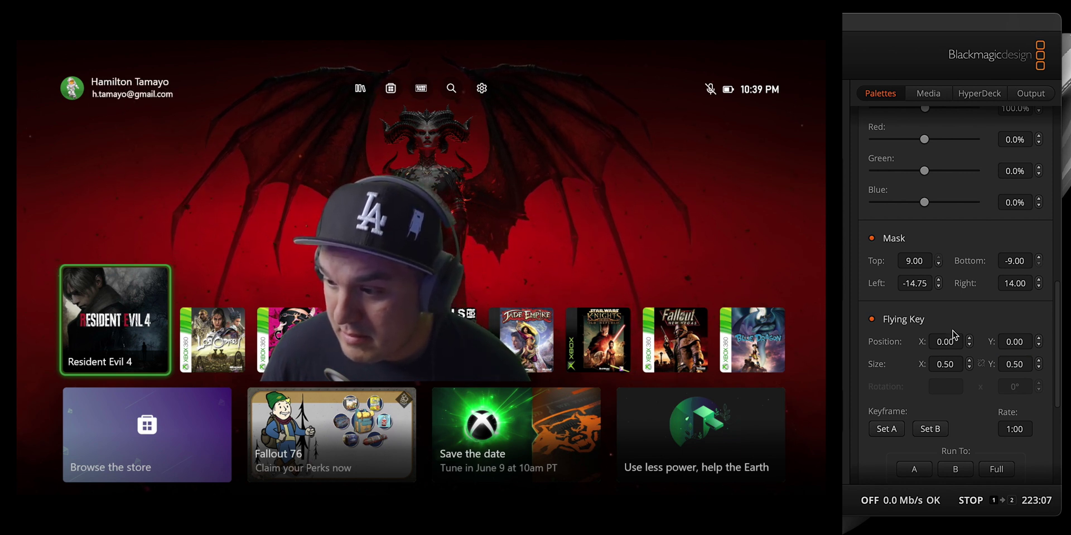
# Set the flying key Position to X 11 and Y -4.
pyautogui.click(956, 341)
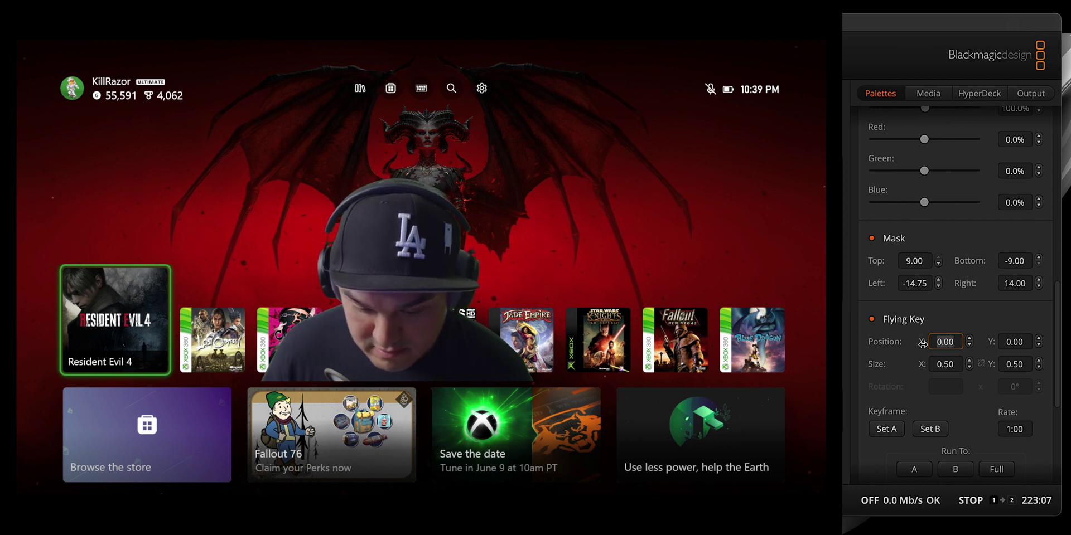
pyautogui.write('11')
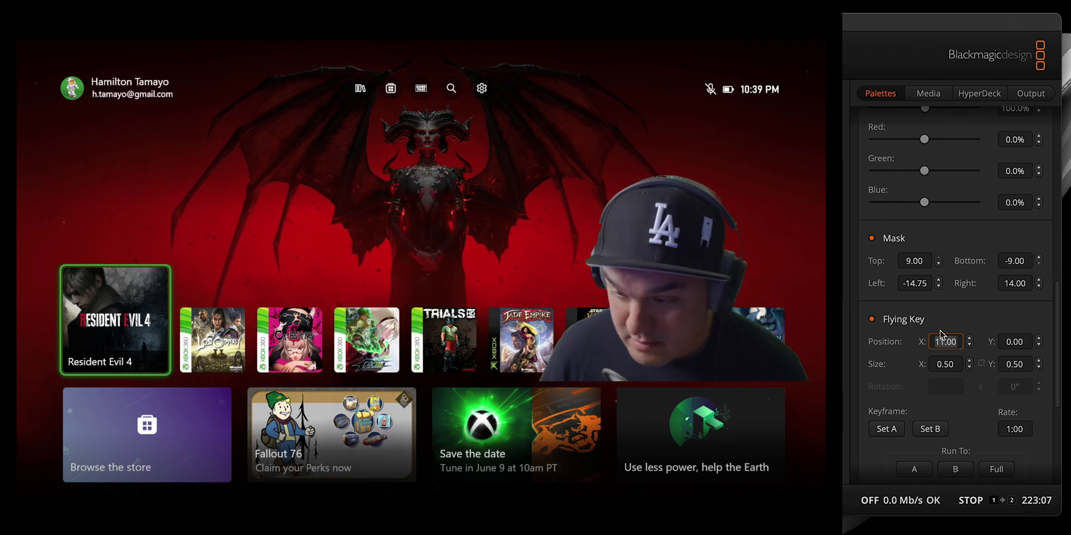
pyautogui.click(1023, 342)
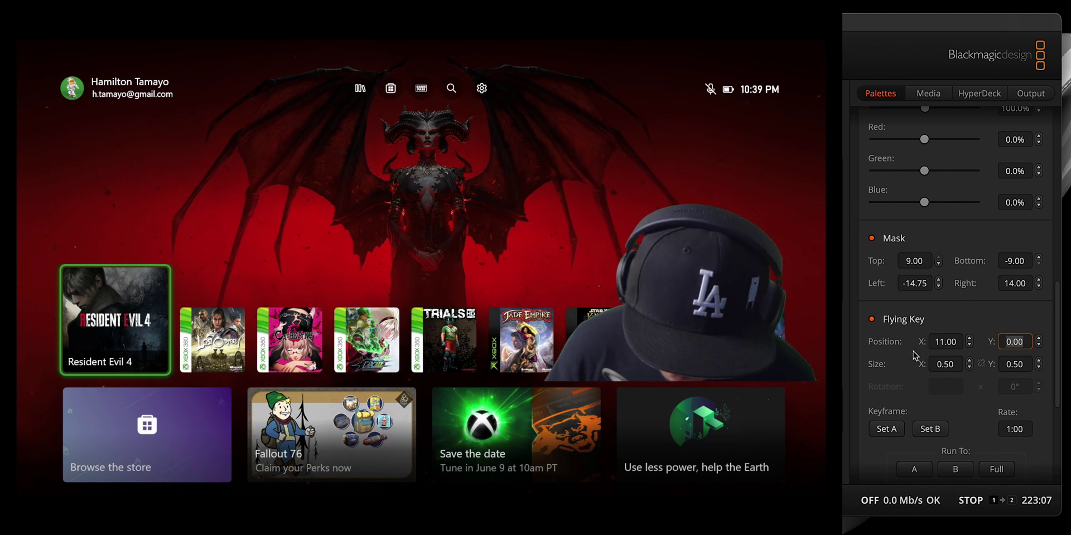
pyautogui.write('-4')
pyautogui.press('Return')
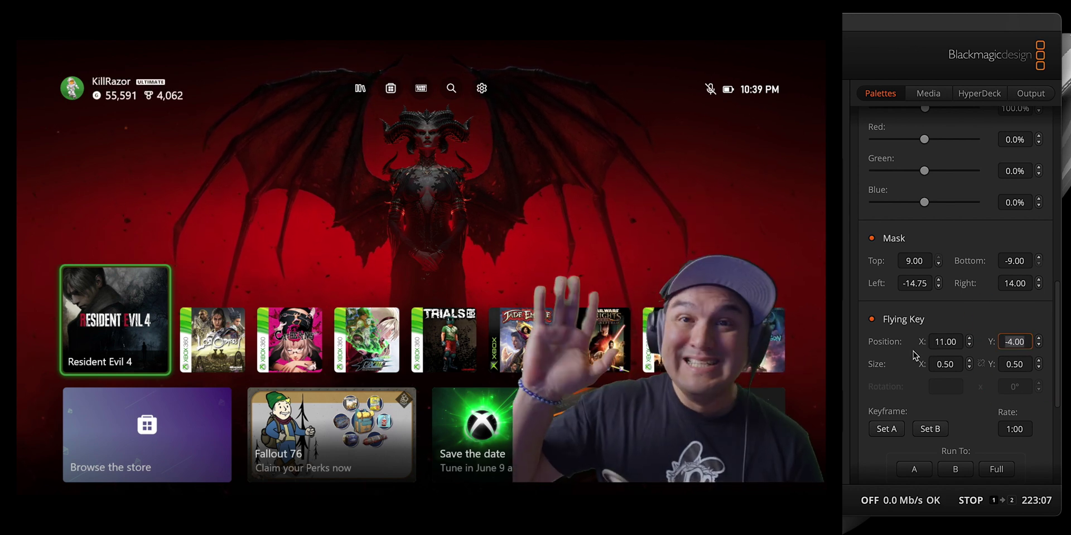